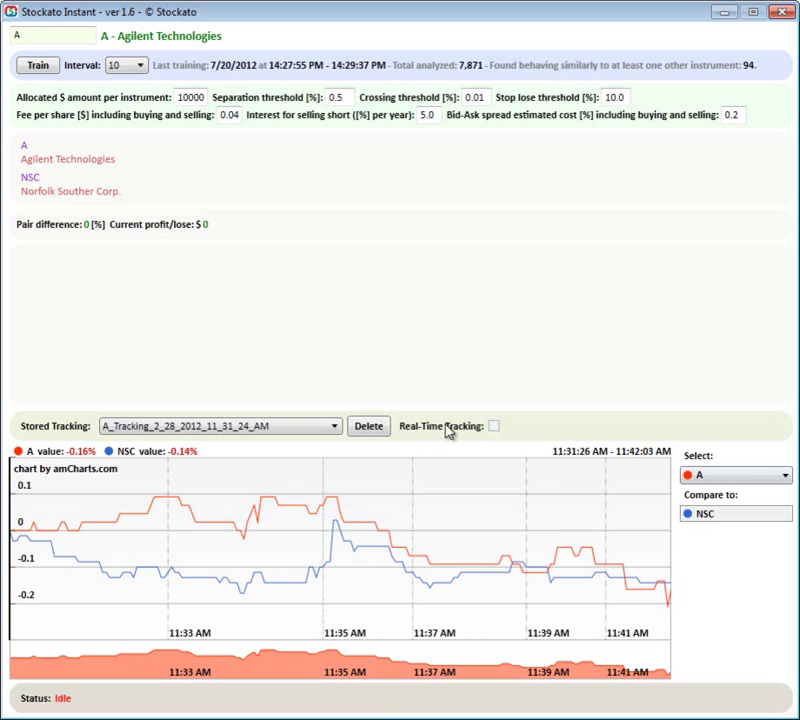
Load and then delete the stored DTV_Tracking_3_1_2012 session
left_click(324, 428)
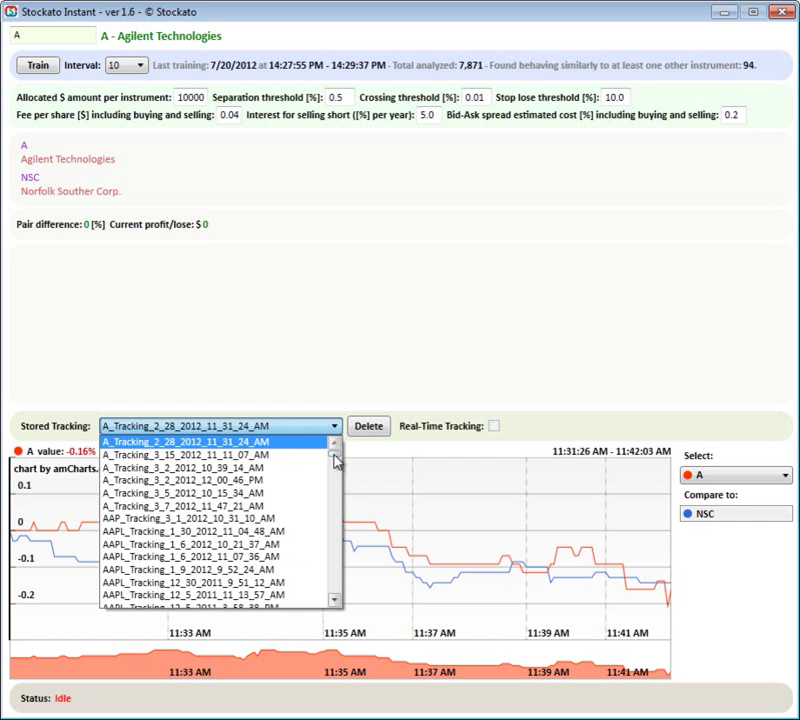
left_click_drag(336, 461, 334, 511)
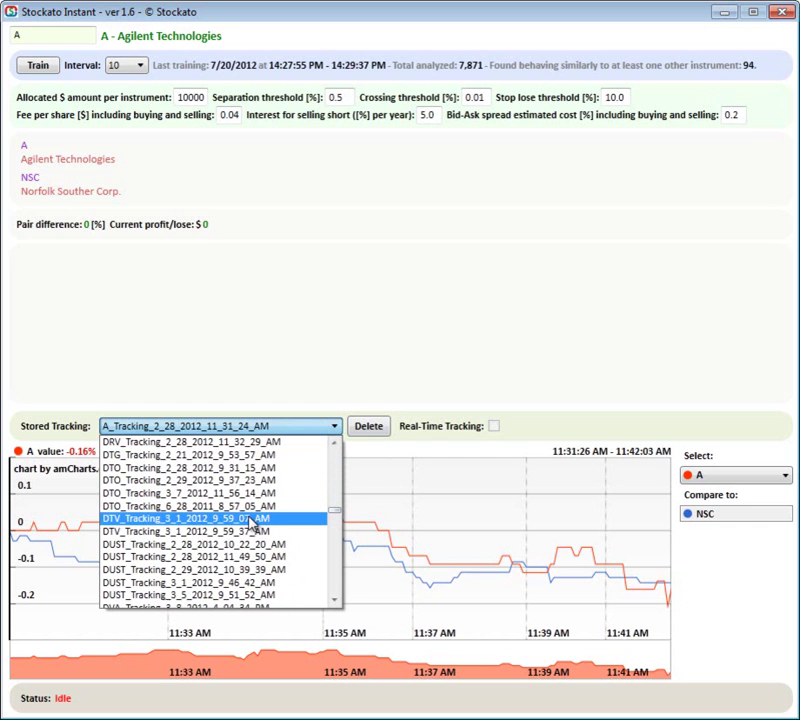
left_click(255, 520)
left_click(372, 430)
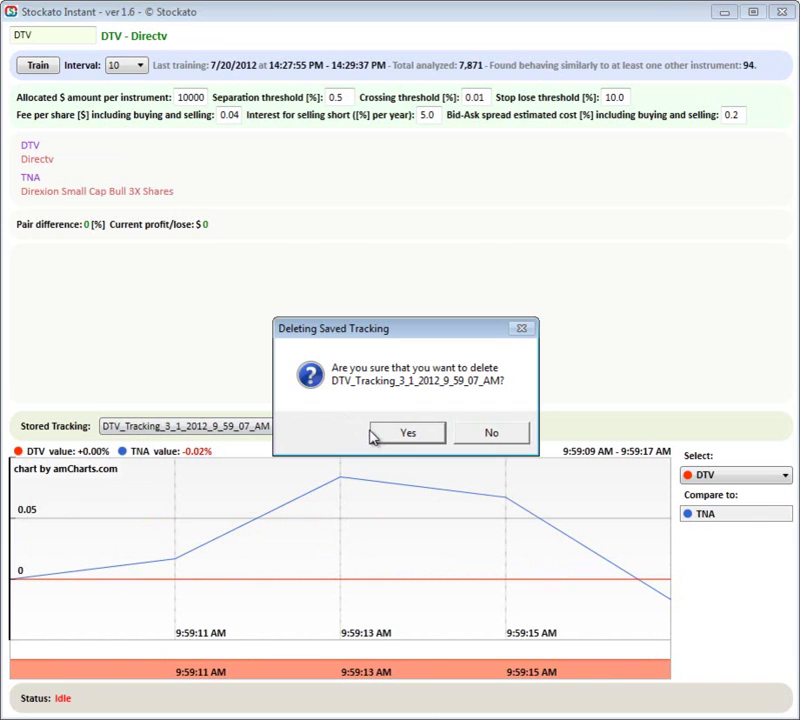
left_click(403, 436)
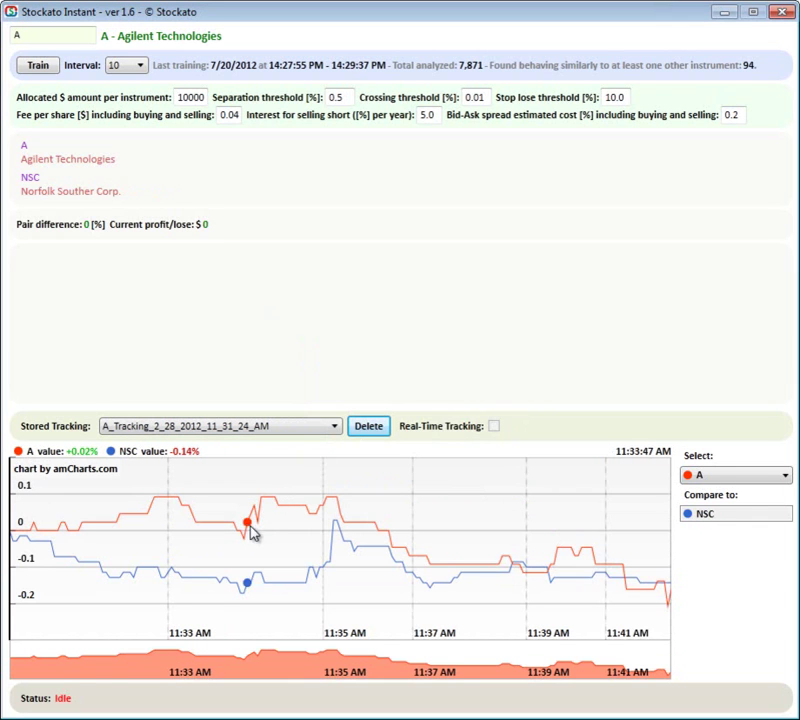
Load the GOOG versus EWZ session GOOG_Tracking_12_6_2011_10_36_41_AM from Stored Tracking
left_click_drag(664, 660, 210, 659)
double_click(209, 659)
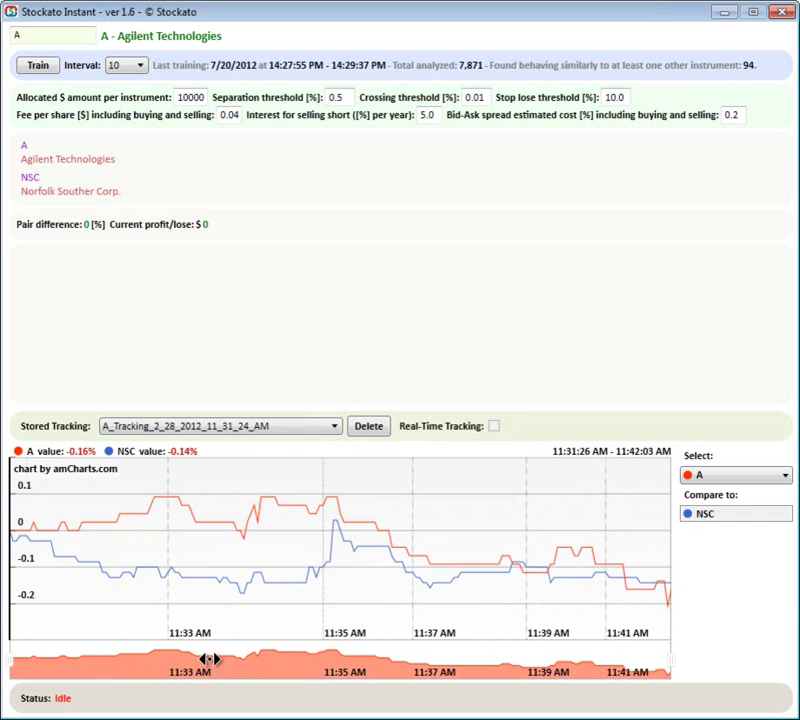
left_click(334, 430)
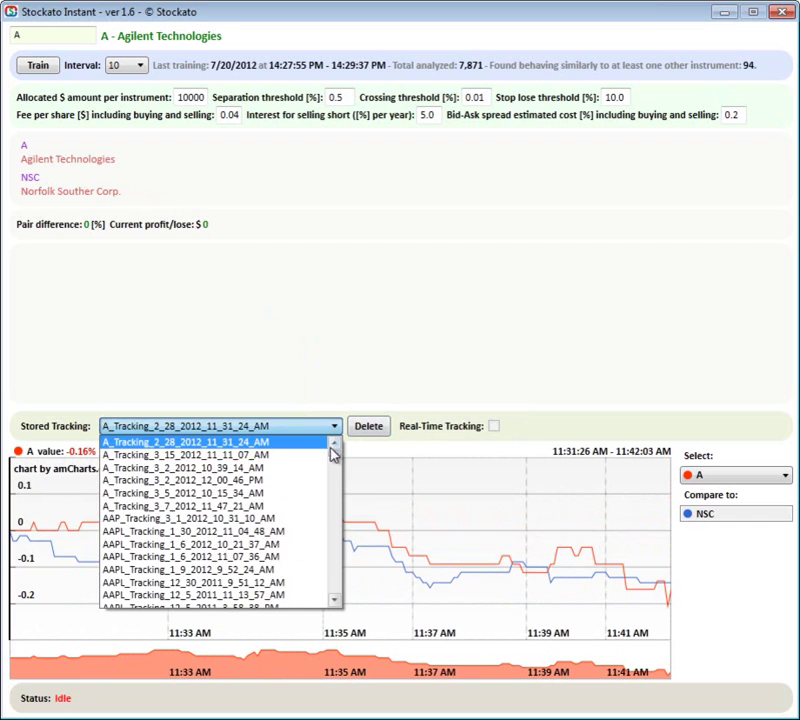
left_click_drag(334, 455, 347, 533)
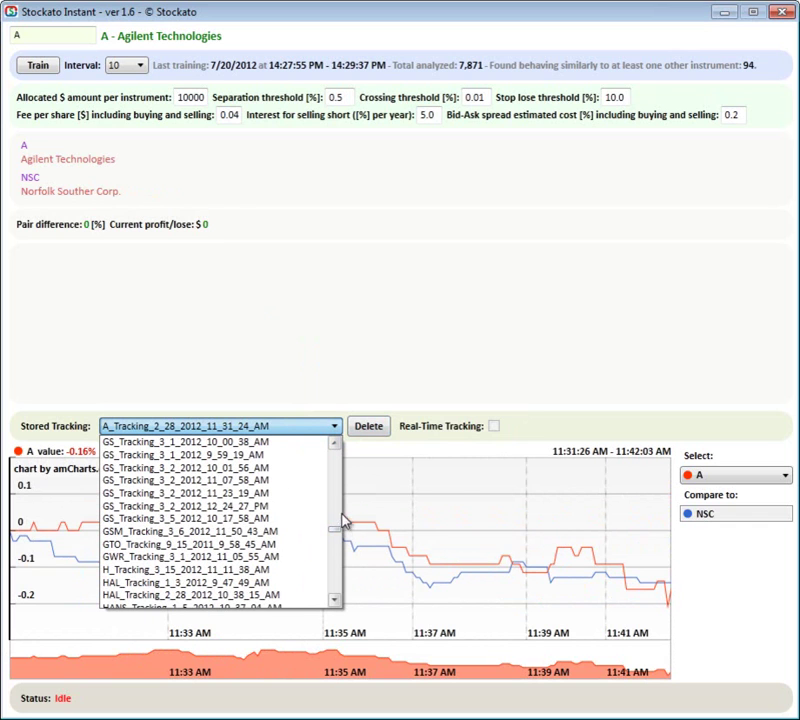
left_click(336, 496)
left_click(240, 493)
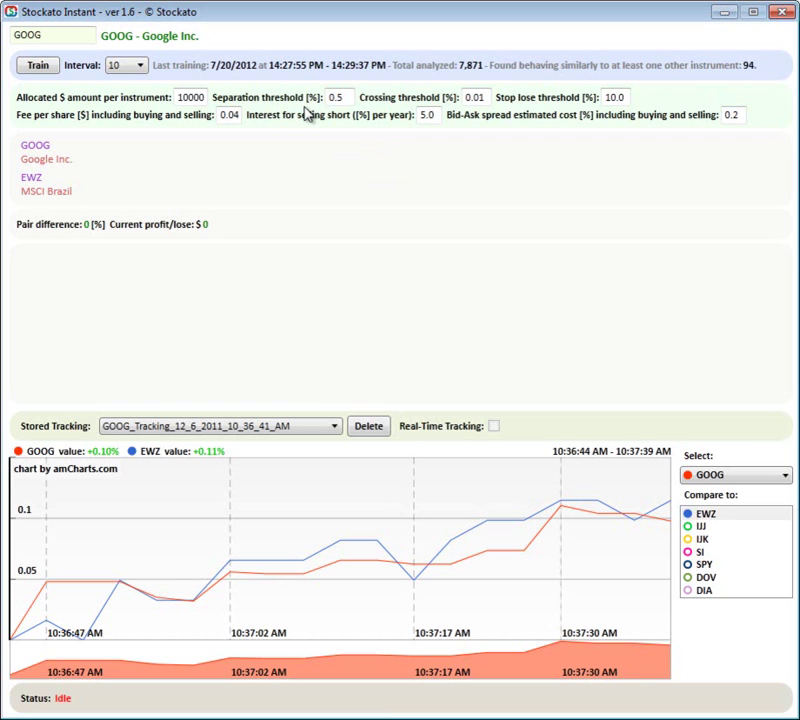
Set the separation threshold to 0.15 and the fee per share to 0.01
left_click(339, 98)
key("BackSpace")
type("15")
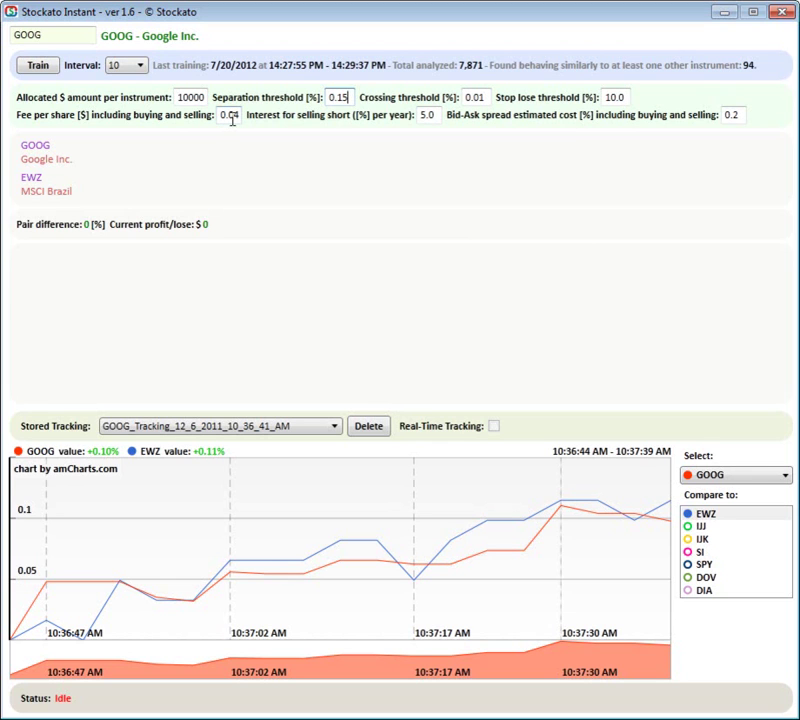
key("BackSpace")
type("1")
Set the short-selling interest to 1.0 and the bid-ask spread cost to 0.01
left_click(432, 114)
key("BackSpace")
key("BackSpace")
key("BackSpace")
type("1.0")
left_click(733, 115)
key("BackSpace")
type("01")
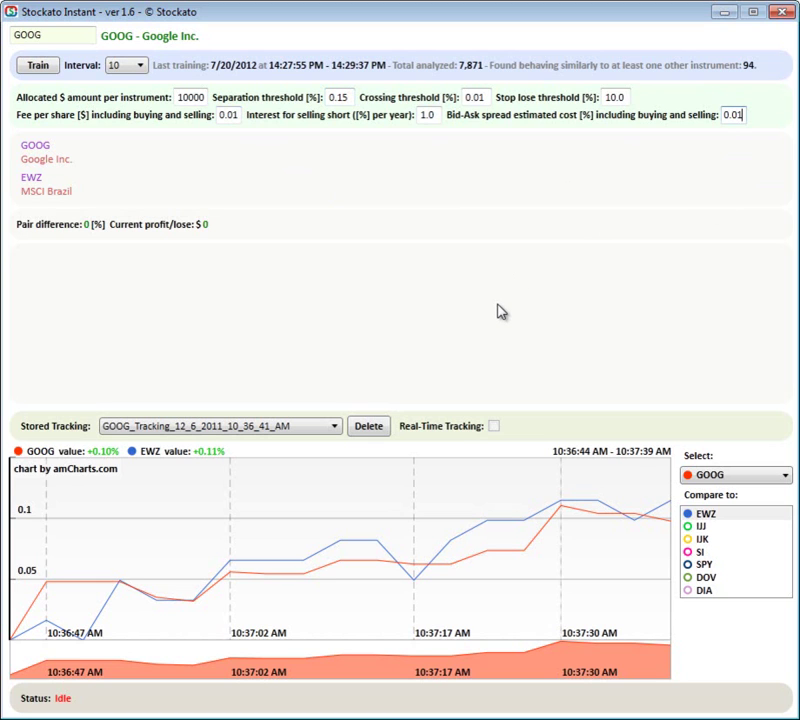
left_click(139, 68)
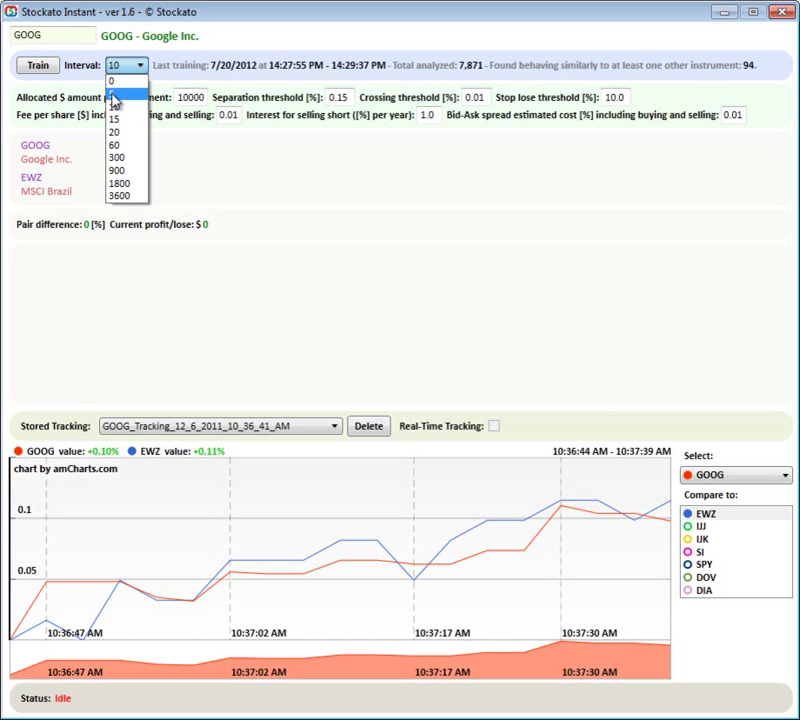
Pick 5 from the Interval dropdown for the GOOG versus EWZ tracking
left_click(114, 95)
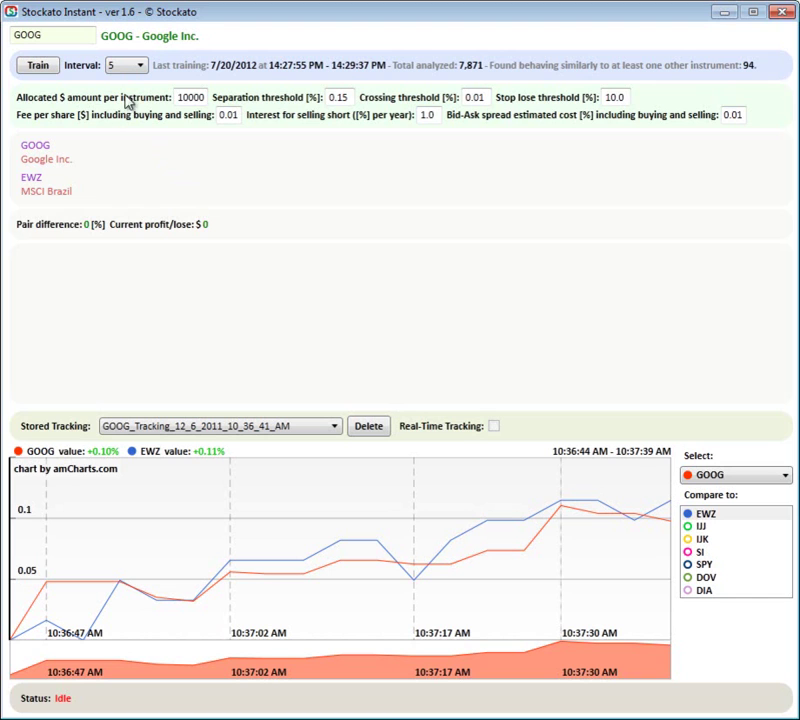
Run Train with the updated threshold, fee, interest and spread settings
left_click(48, 77)
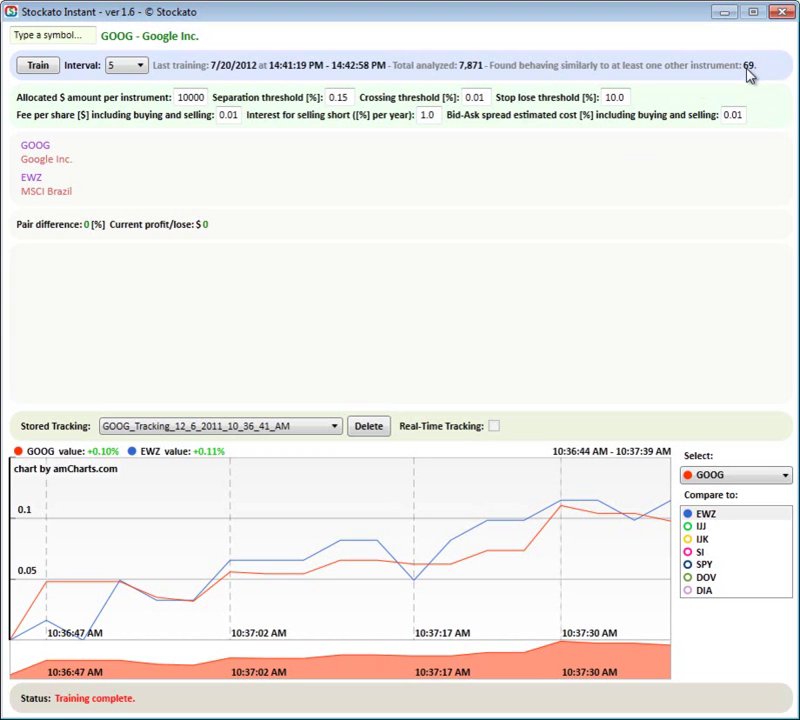
Enter 'a' in the symbol search box to list matching tickers like AAPL
left_click(68, 35)
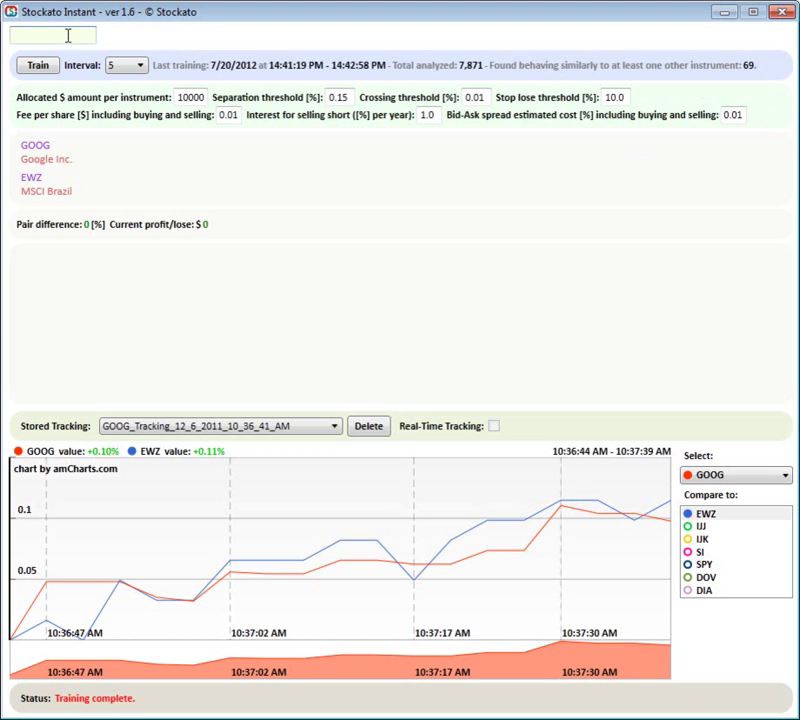
type("a")
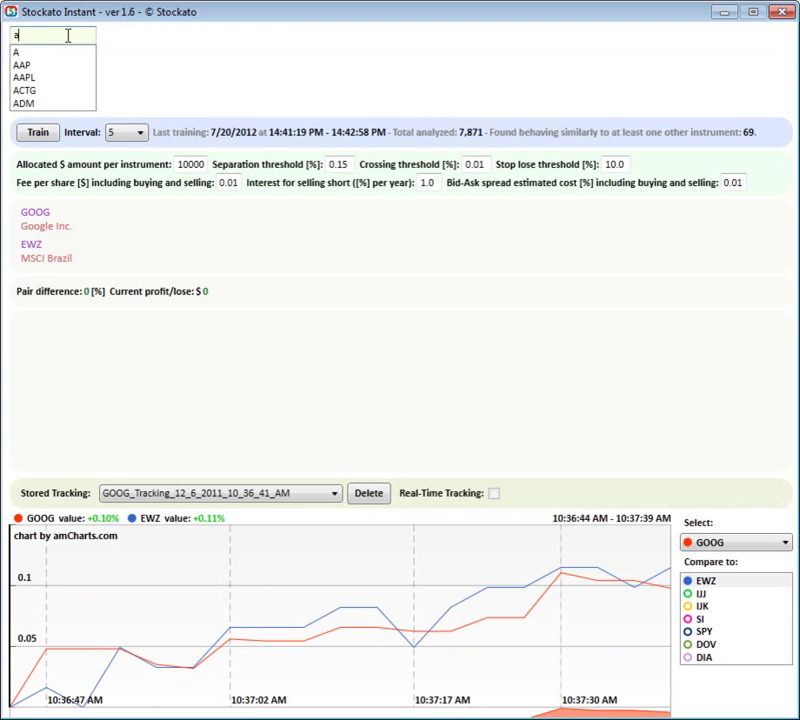
Load AAPL, then stop its real-time tracking against ADS to store the session
left_click(55, 79)
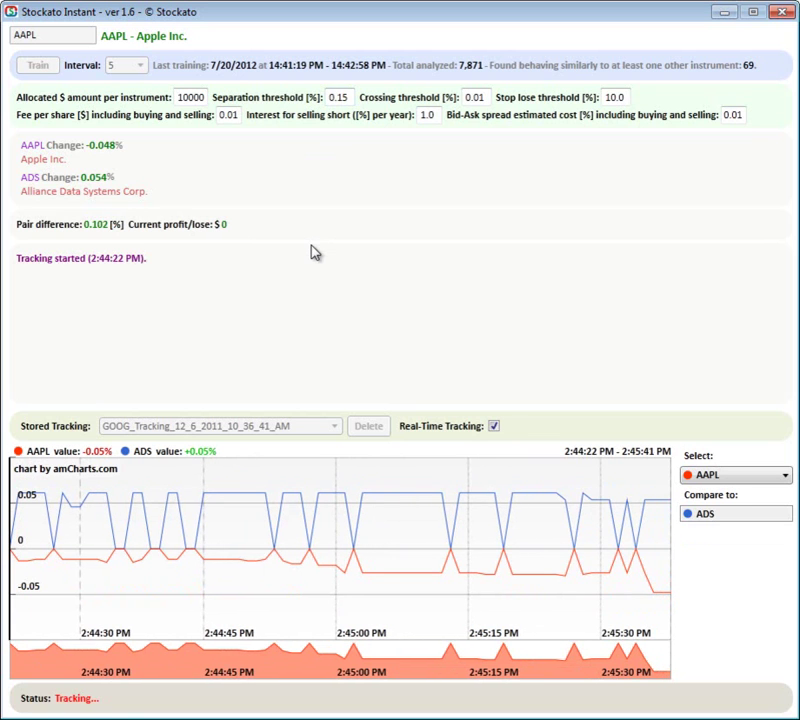
left_click(494, 427)
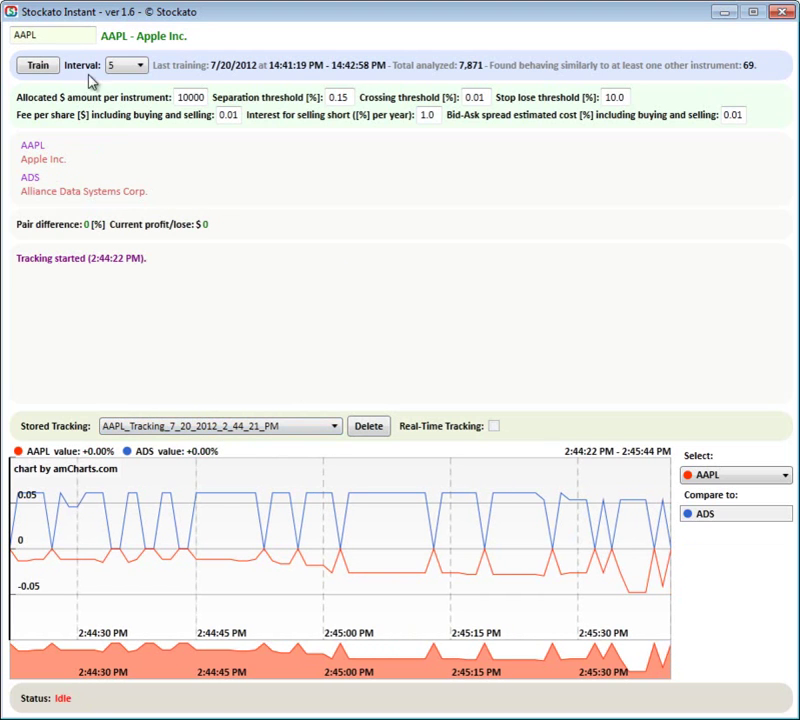
Replace the symbol with OPEN (Opentable) to track it against PGNX
double_click(68, 36)
key("BackSpace")
type("o")
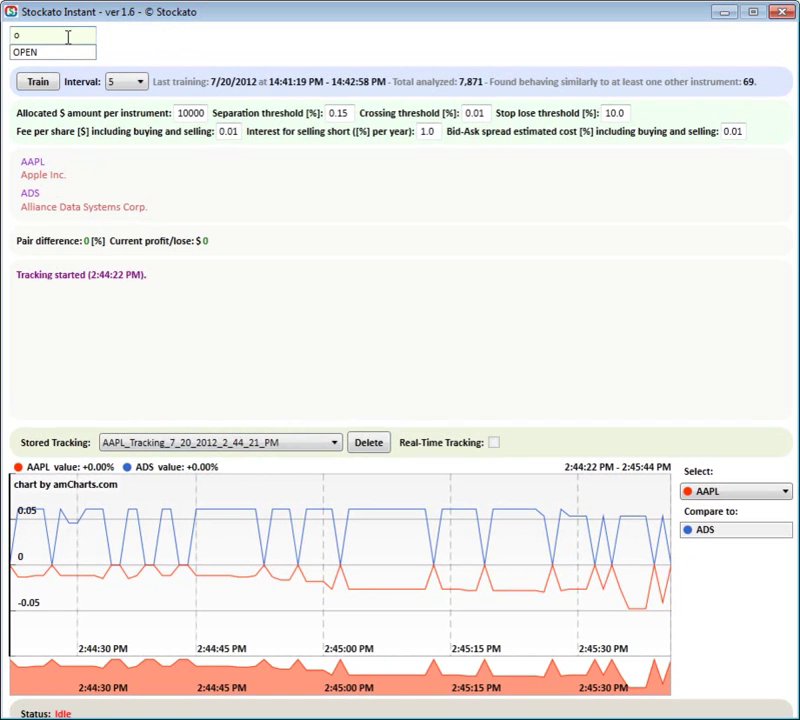
left_click(55, 53)
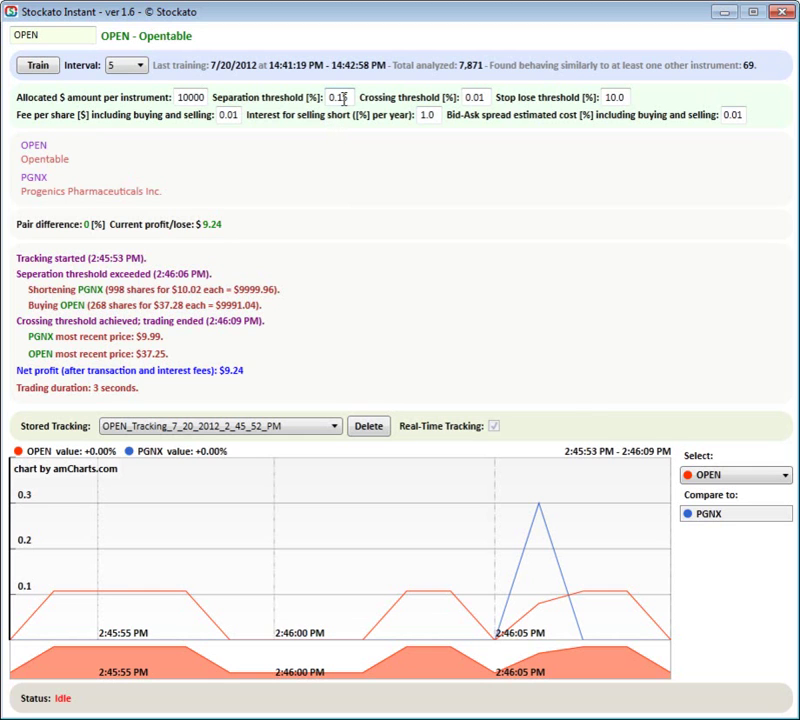
double_click(203, 97)
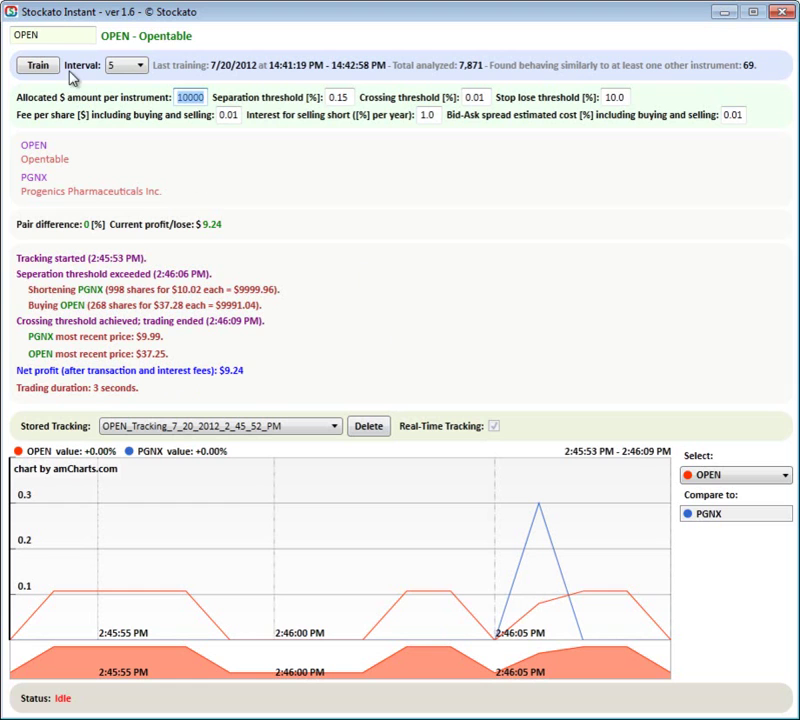
Replace the symbol with TCK (Teck Resources Ltd) to start tracking against PCLN
double_click(61, 35)
key("BackSpace")
type("t")
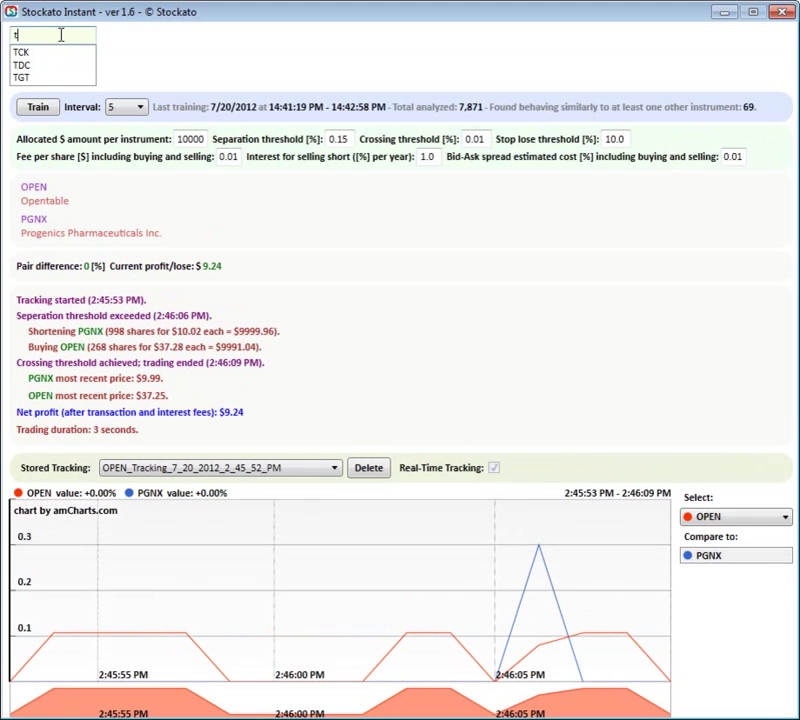
left_click(40, 50)
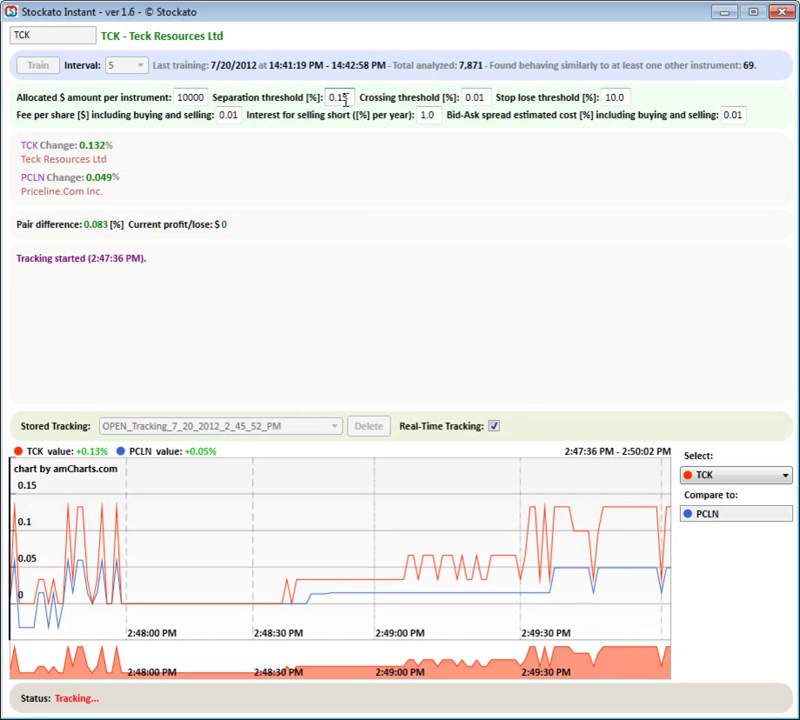
Change the separation threshold from 0.15 to 0.08
double_click(340, 98)
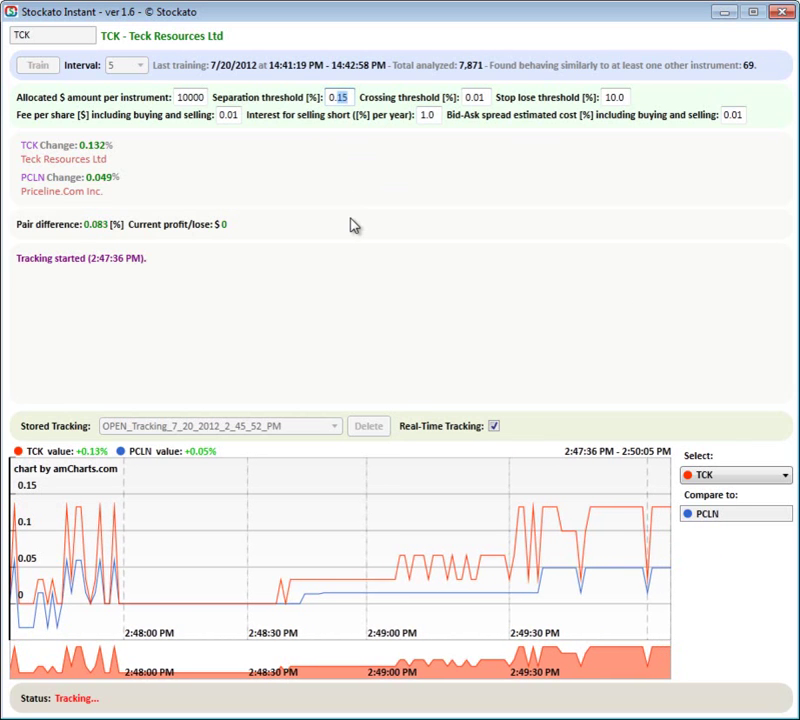
type("0.08")
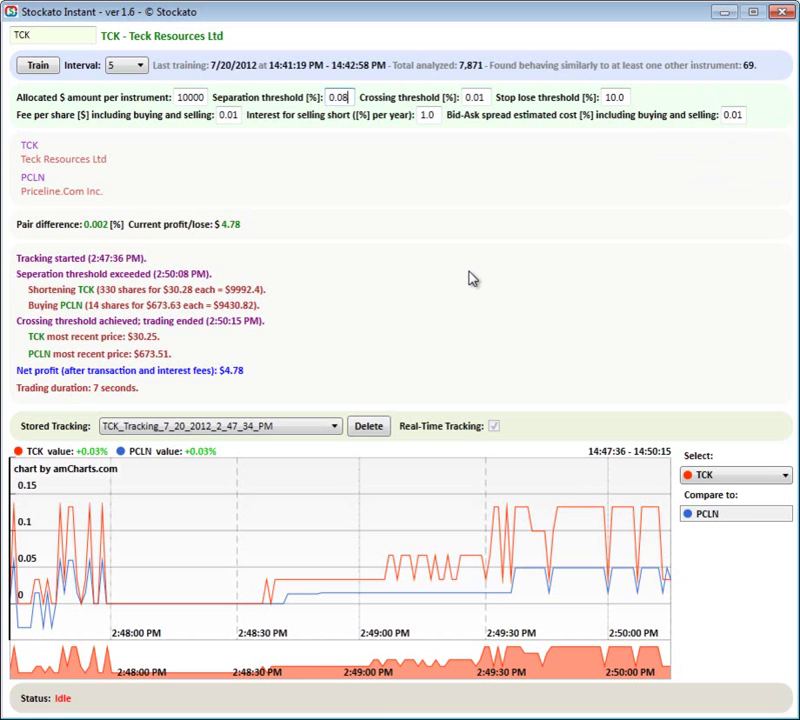
Preview the TEL/AVT session, then load and delete the ZAGG/PANL stored session
left_click(283, 430)
left_click(254, 527)
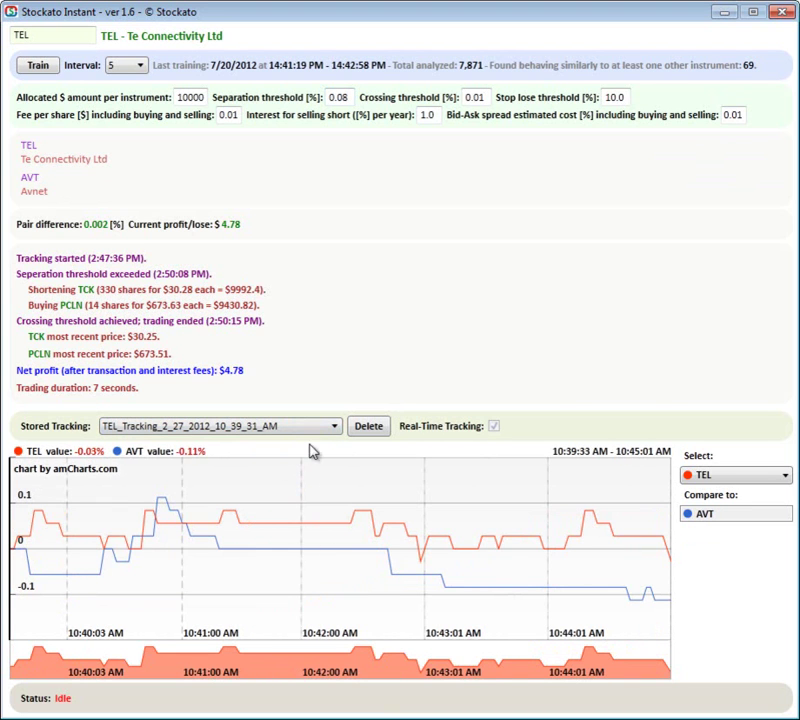
left_click(327, 428)
scroll(336, 600, "up", 4)
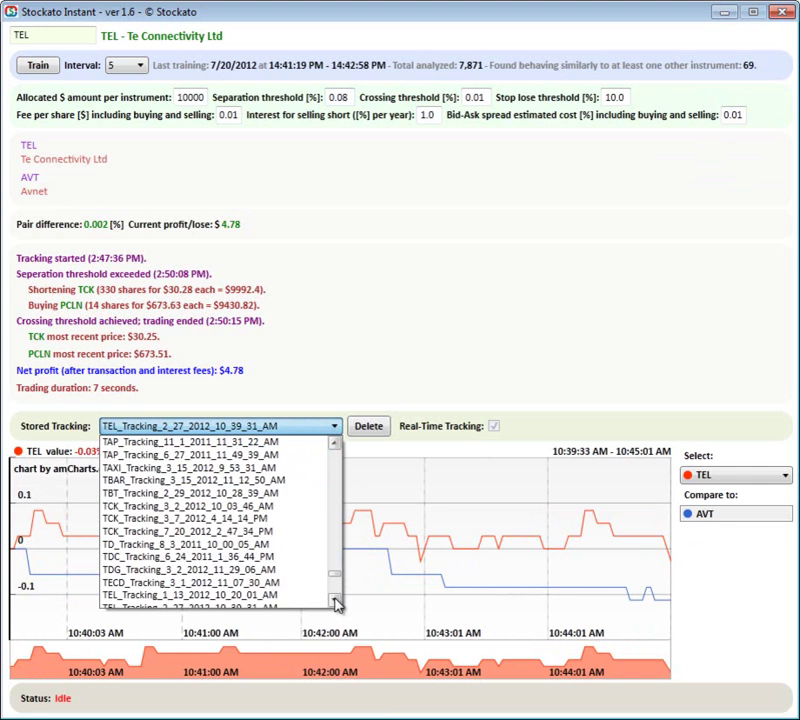
scroll(336, 589, "down", 5)
left_click(281, 584)
left_click(367, 430)
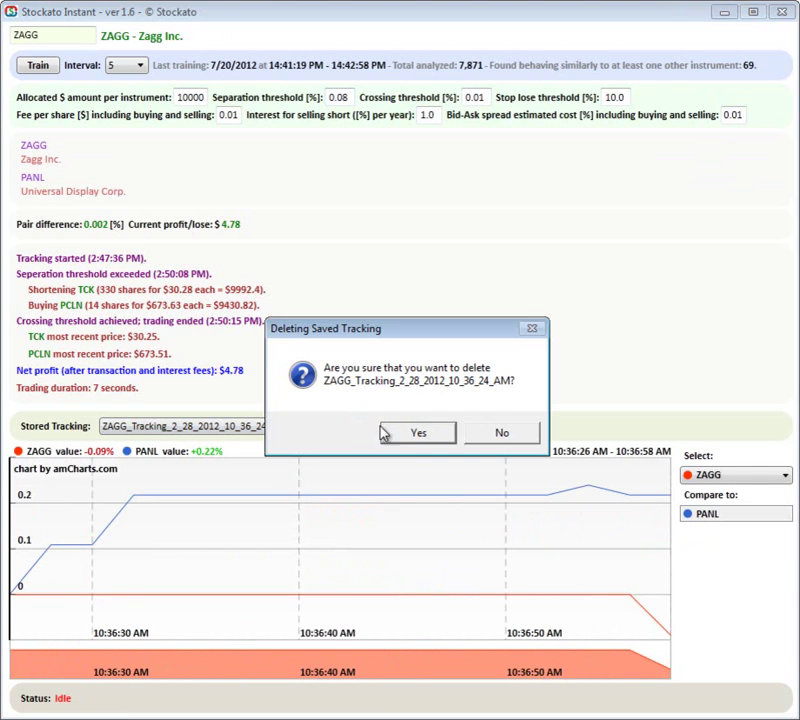
left_click(418, 434)
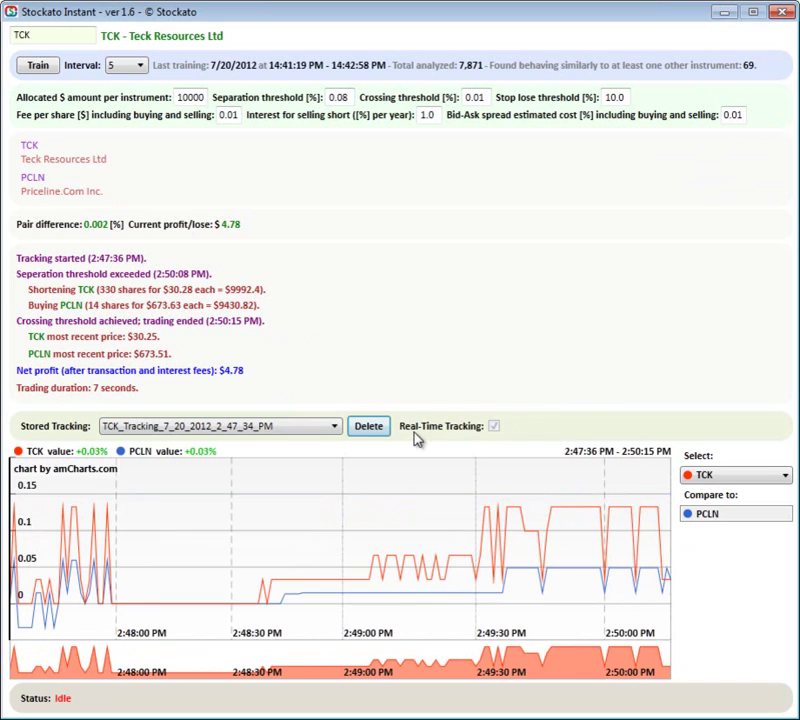
Load the stored MSFT/XLV session MSFT_Tracking_8_4_2011_9_51_14_AM
left_click(325, 430)
left_click(323, 432)
left_click(323, 432)
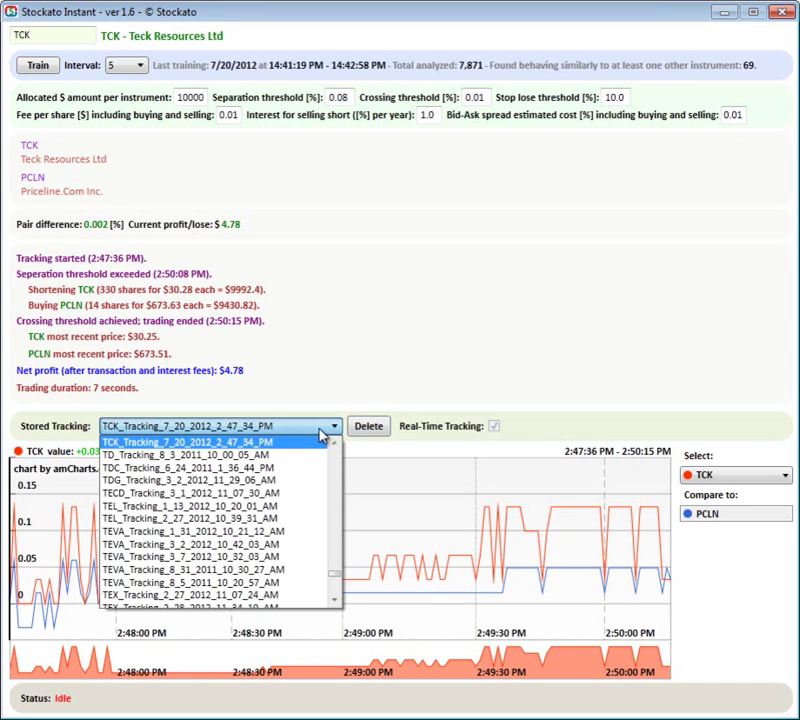
mouse_move(336, 575)
left_mouse_down()
mouse_move(336, 505)
mouse_move(333, 557)
left_mouse_up()
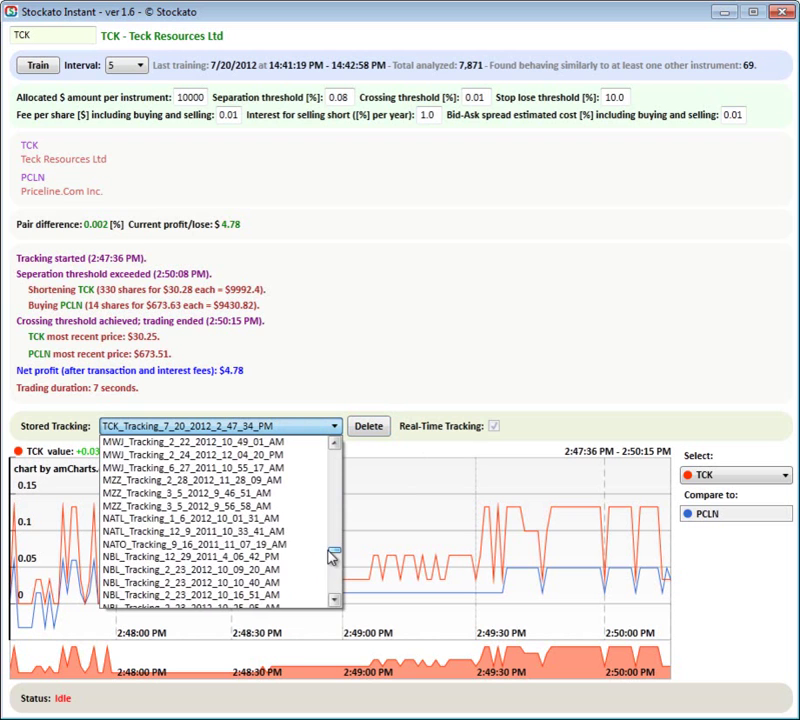
left_click(332, 497)
left_click(337, 493)
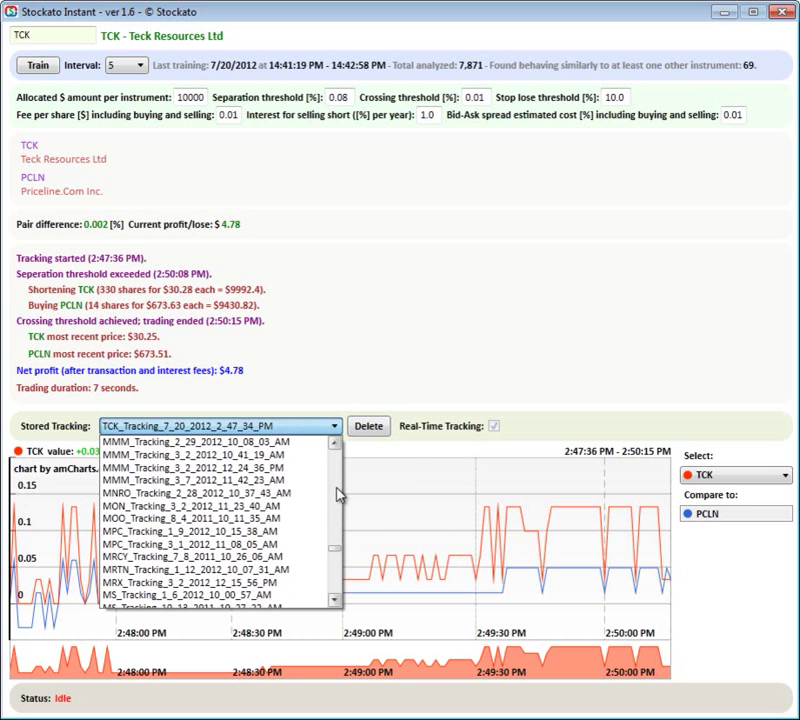
left_click(337, 575)
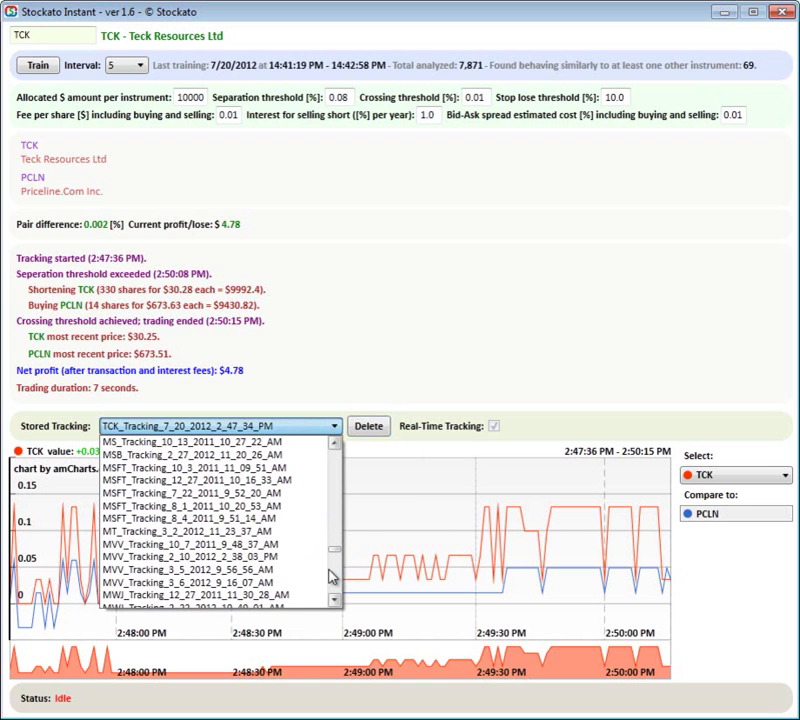
left_click(196, 519)
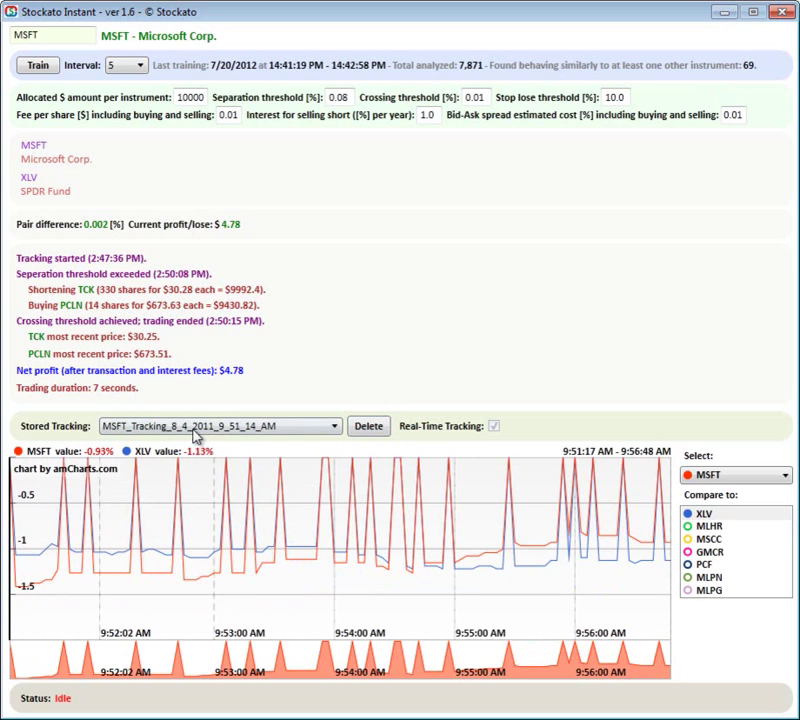
Load stored session NFLX_Tracking_2_29_2012_10_32_21_AM so the chart shows NFLX against SWKS
left_click(331, 428)
left_click(336, 578)
left_click_drag(336, 578, 343, 552)
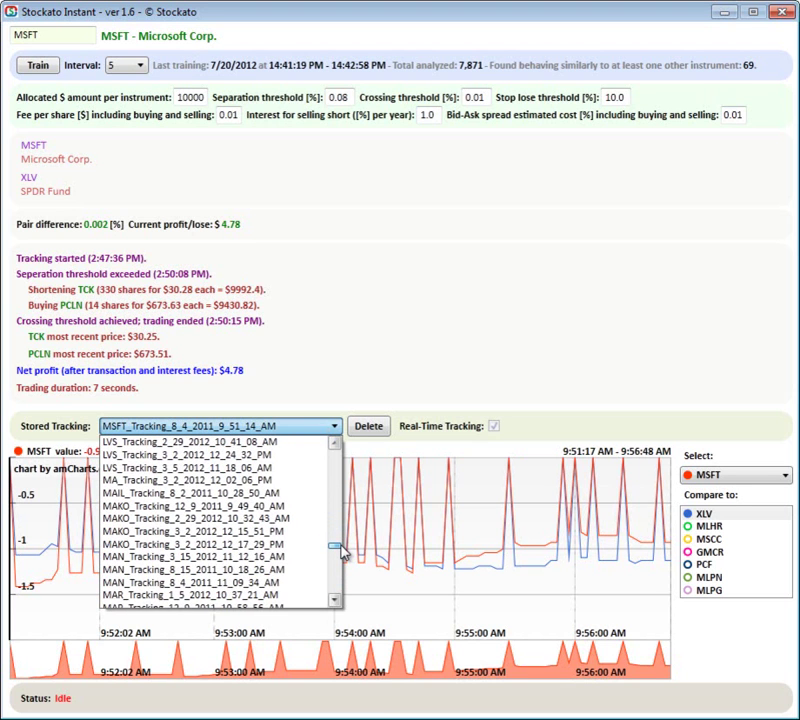
left_click(338, 570)
left_click(338, 572)
left_click(339, 574)
left_click(339, 575)
left_click(338, 578)
left_click(338, 581)
left_click(338, 584)
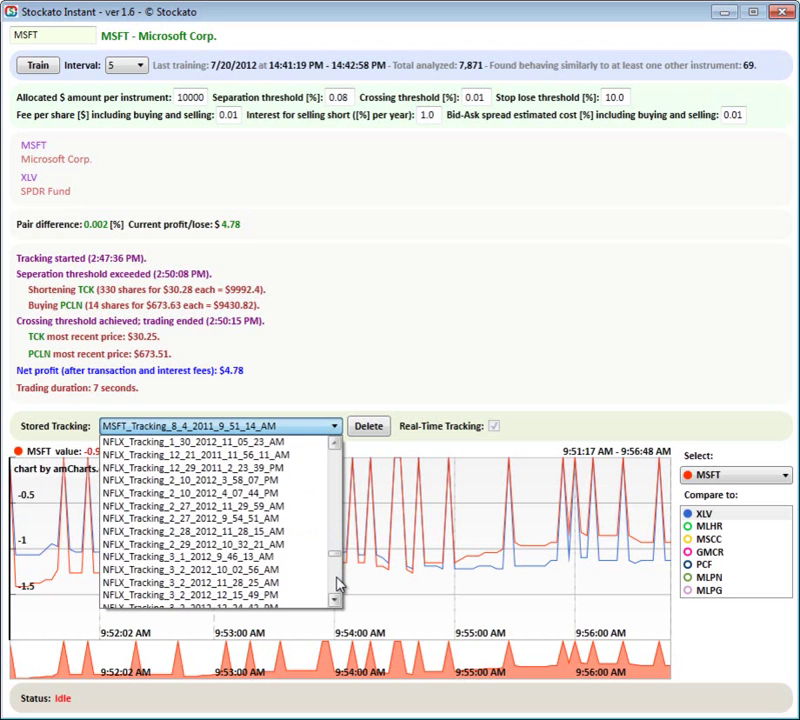
left_click(287, 546)
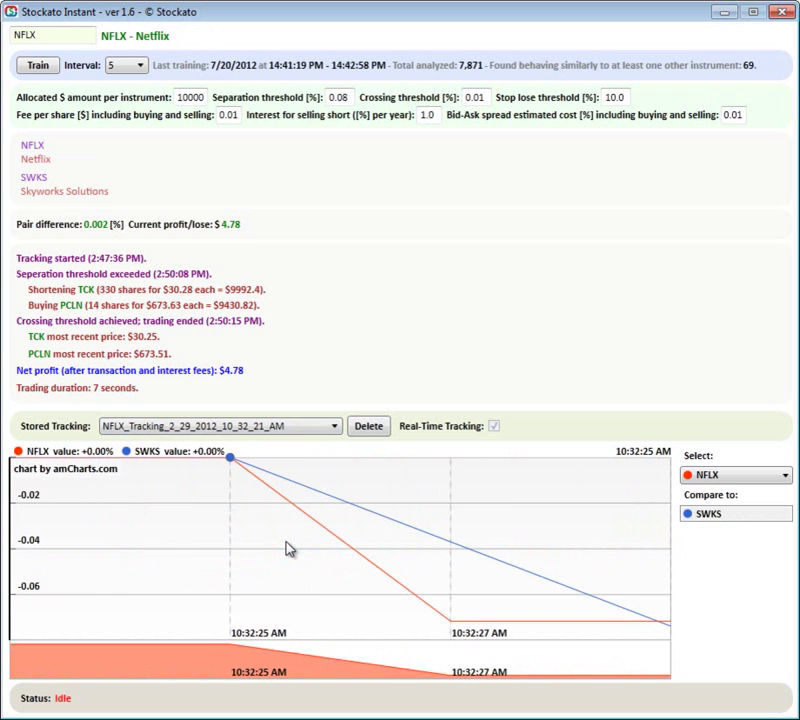
Delete the stored NFLX/SWKS session, then bring up the TEVA_Tracking_1_31_2012_10_21_12_AM session
left_click(368, 427)
left_click(412, 434)
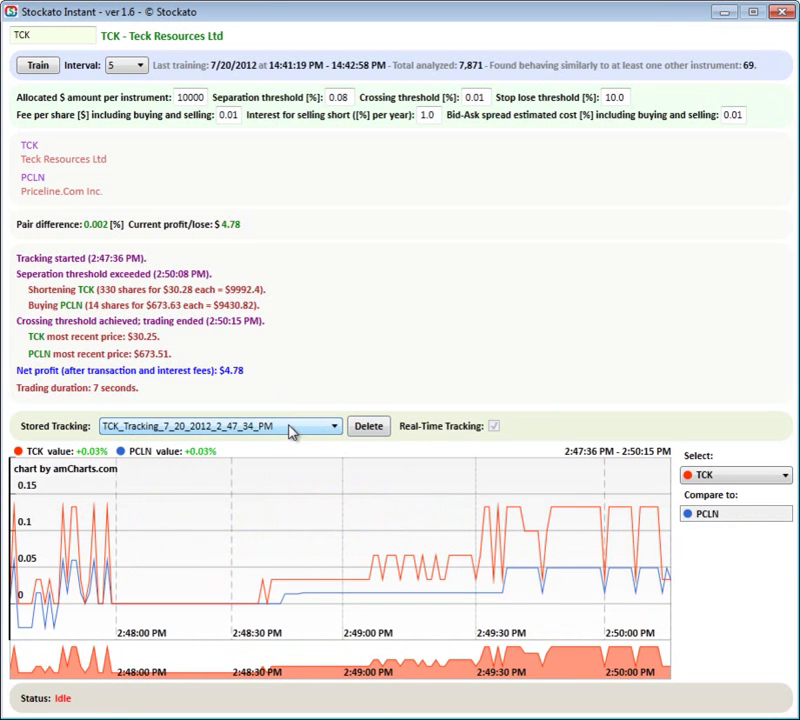
left_click(291, 428)
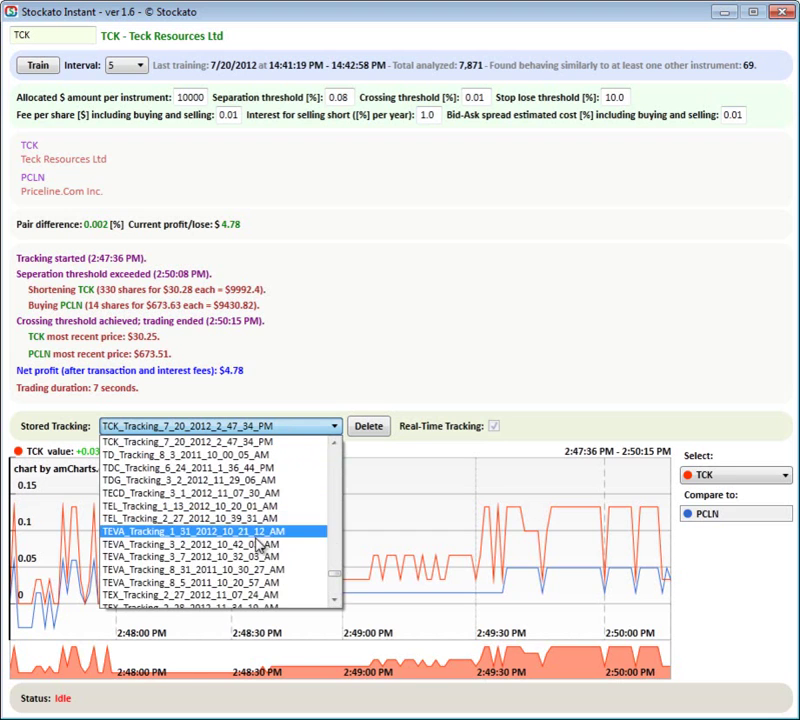
key("Escape")
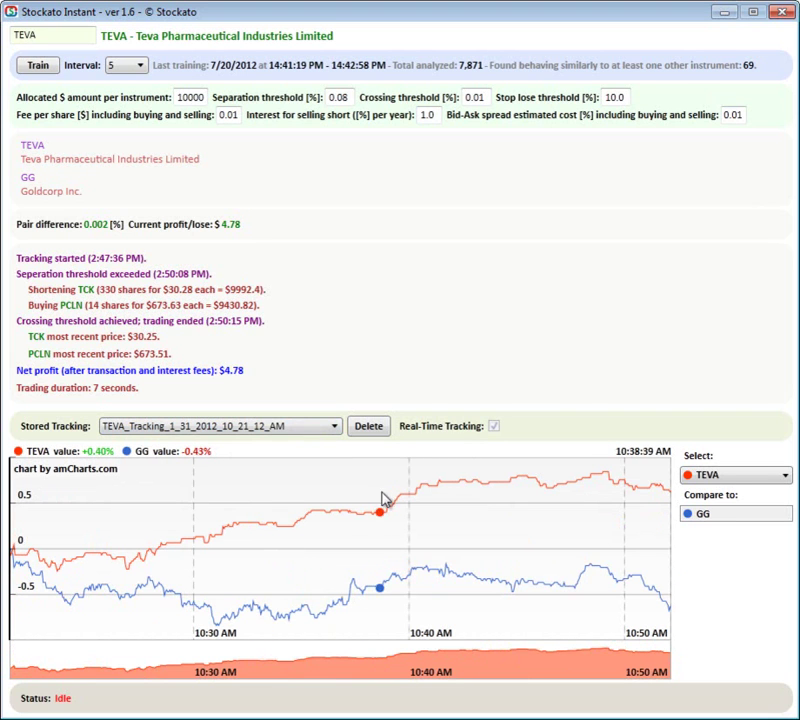
Delete the TEVA/GG session, leaving TCK_Tracking_7_20_2012_2_47_34_PM loaded
left_click(379, 431)
left_click(416, 434)
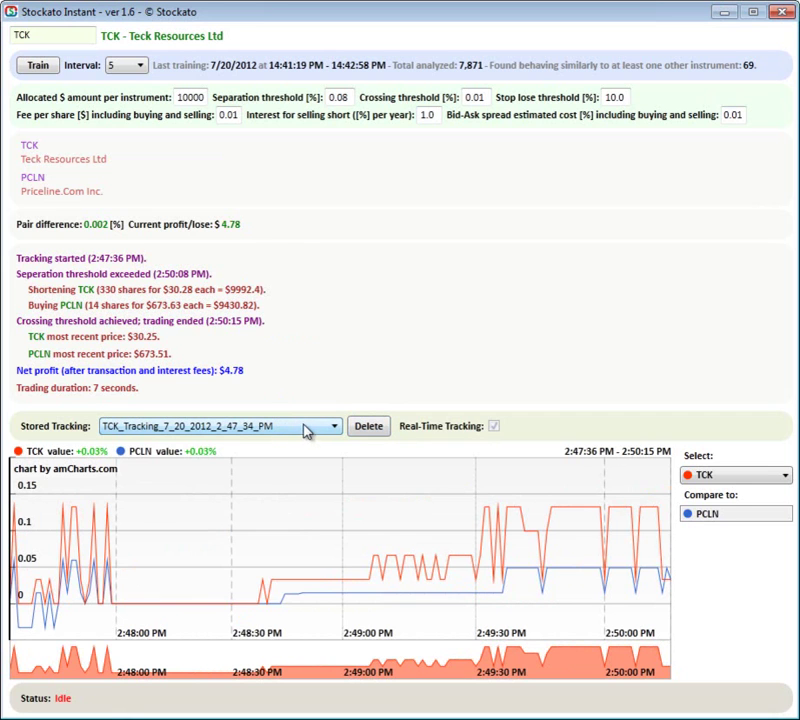
left_click(334, 426)
Load stored session NFLX_Tracking_1_13_2012_10_21_30_AM, charting NFLX against IYF
scroll(340, 570, "down", 10)
left_click_drag(331, 578, 342, 555)
scroll(337, 577, "down", 12)
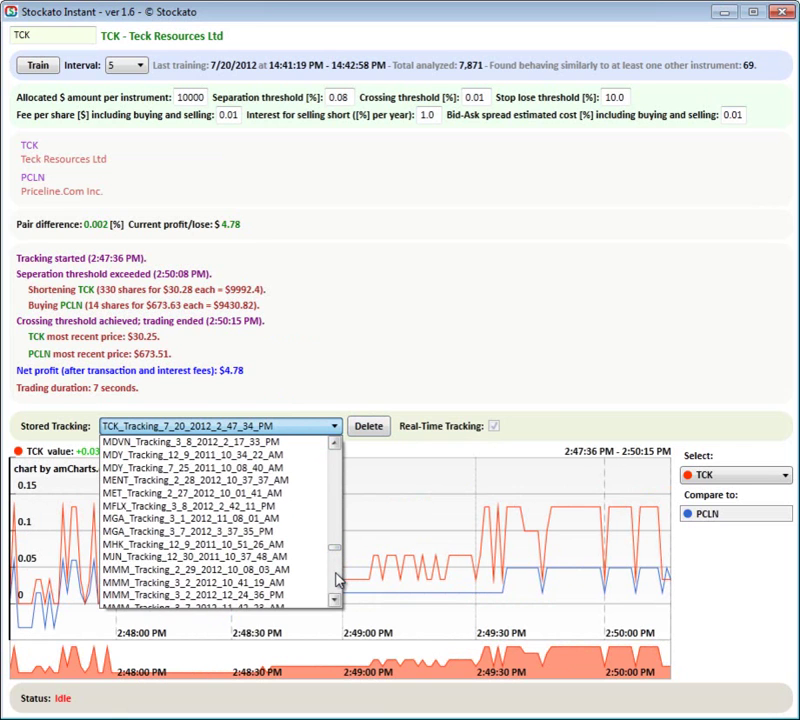
scroll(337, 578, "down", 8)
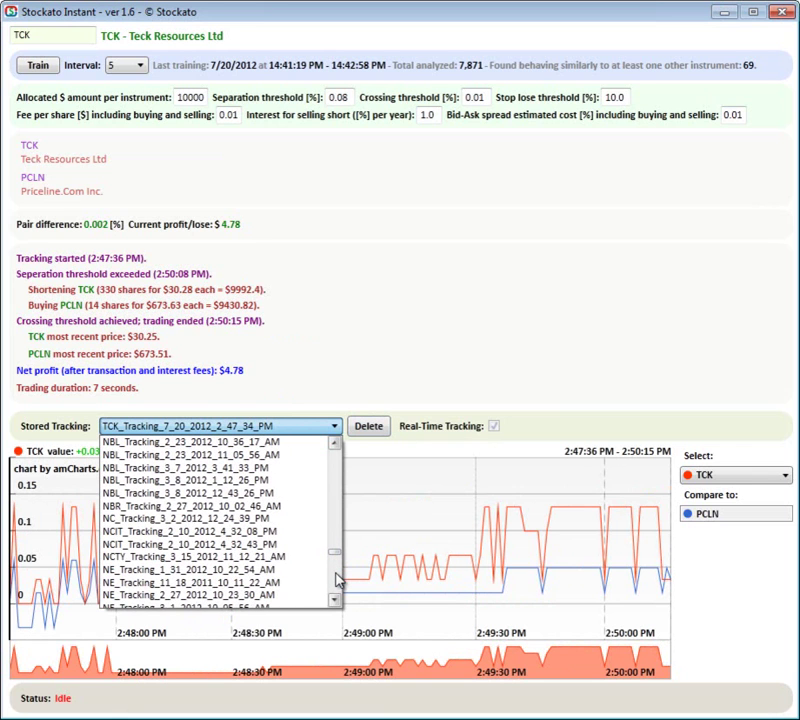
scroll(337, 578, "down", 4)
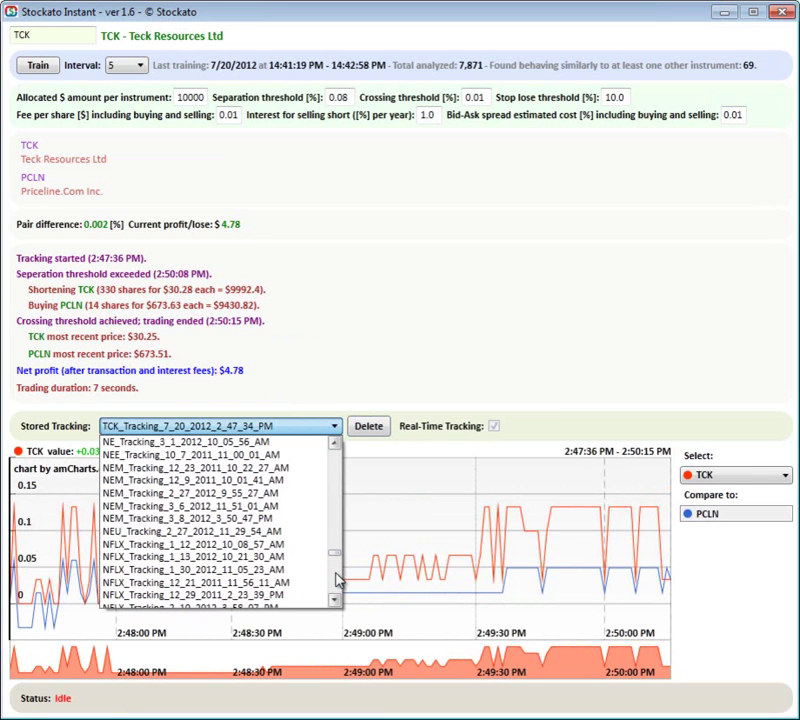
left_click(265, 563)
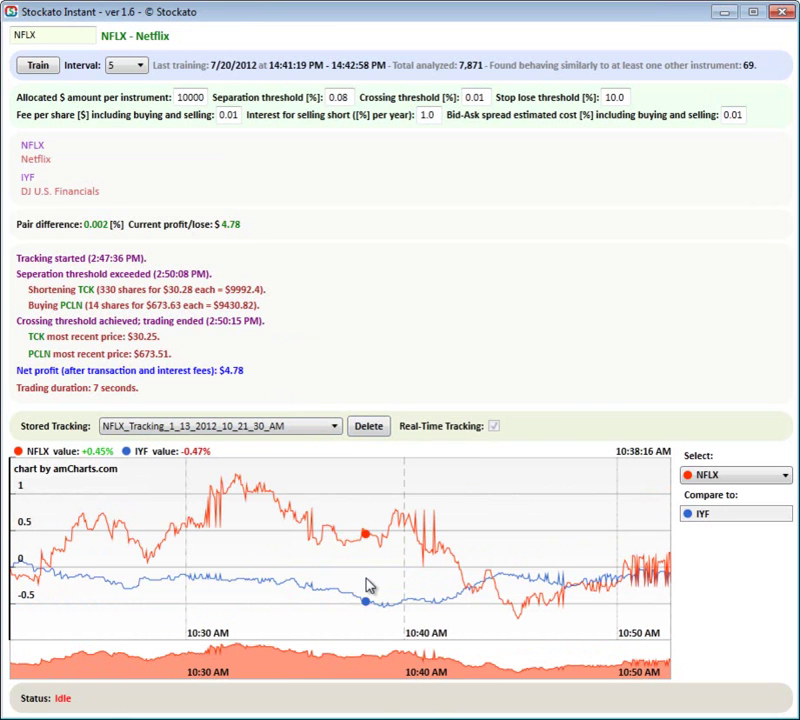